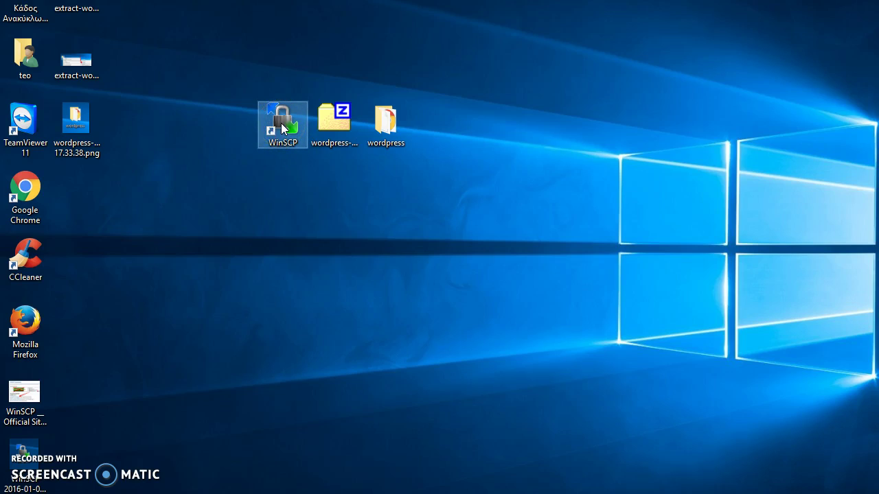
Step: Check the extracted wordpress folder next to wordpress-4.4-el.zip, browsing into wp-content and back
click(335, 127)
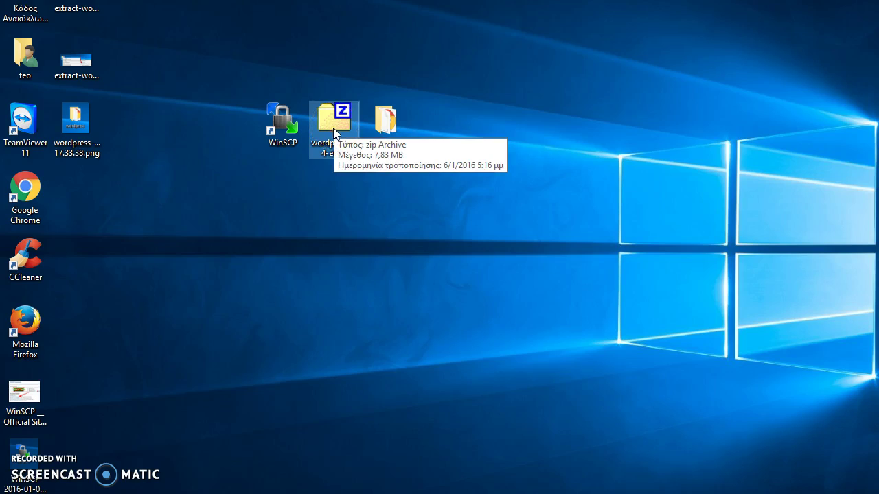
click(335, 155)
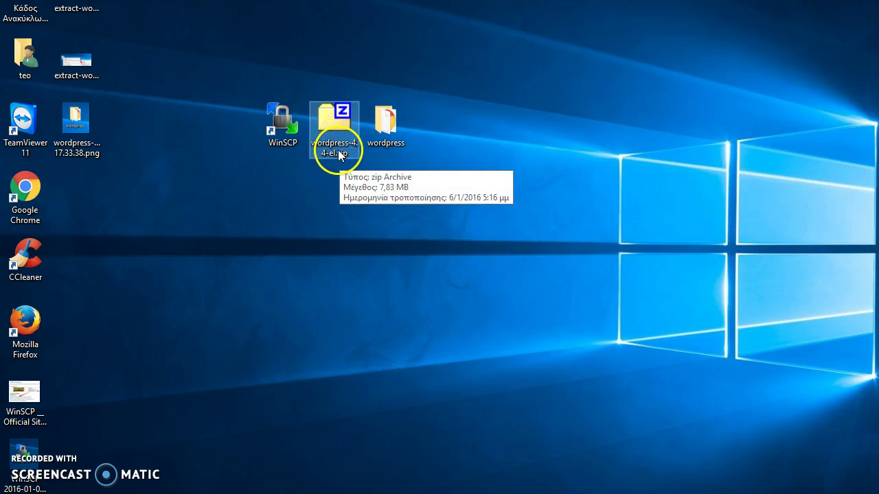
click(383, 127)
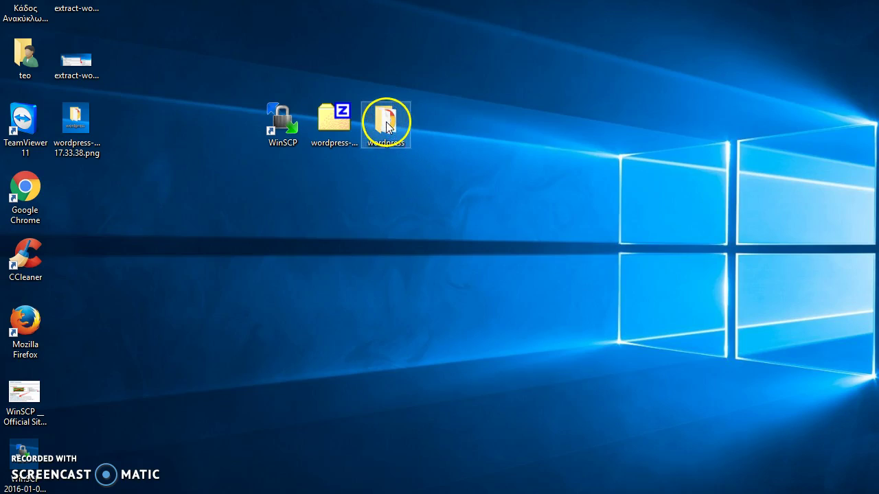
double_click(389, 124)
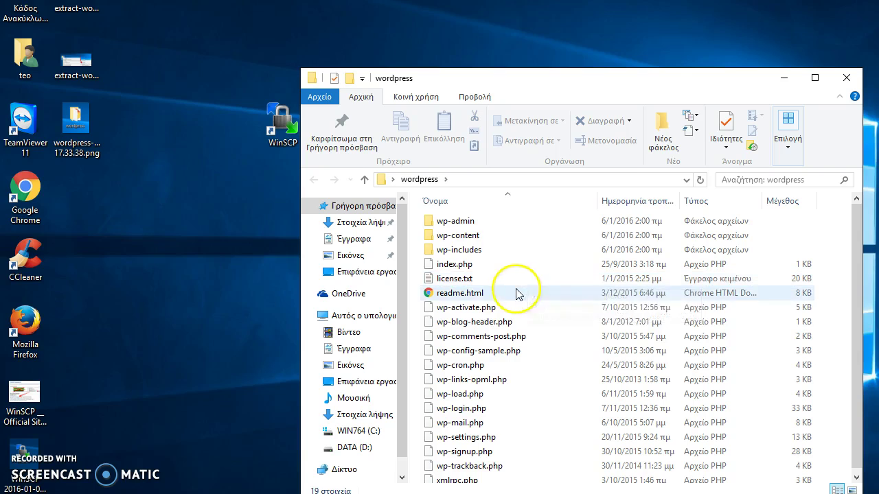
scroll(508, 316, down, 1)
double_click(464, 231)
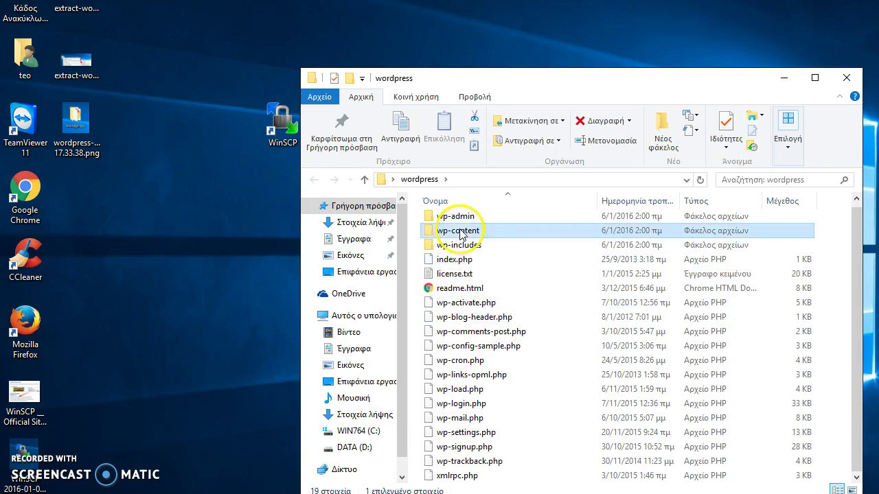
click(420, 179)
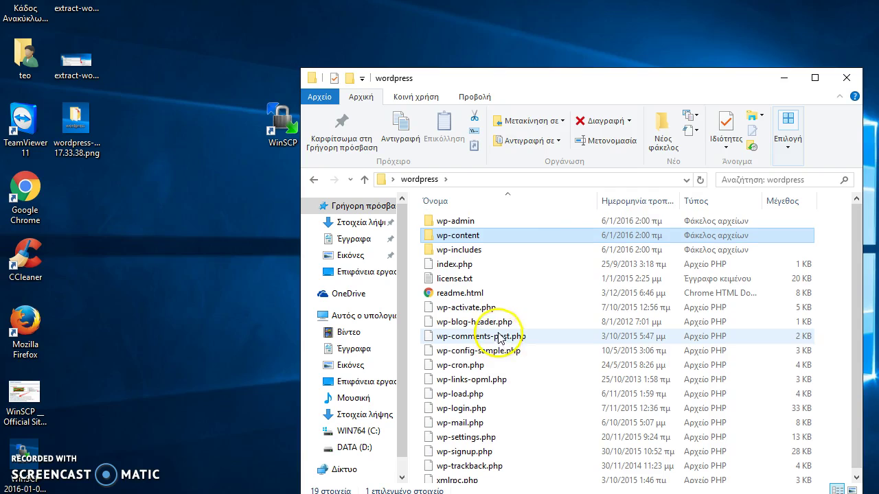
Step: Close the folder window, launch WinSCP and place the cursor in the Host name field
click(847, 78)
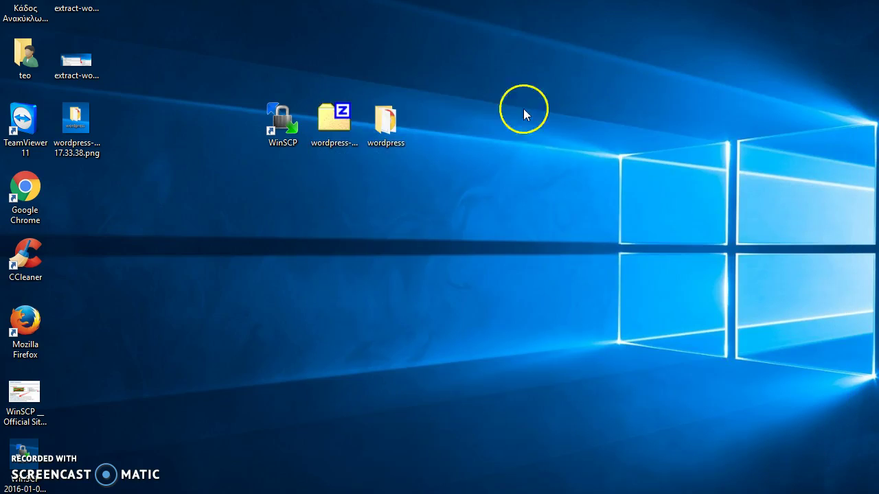
double_click(280, 131)
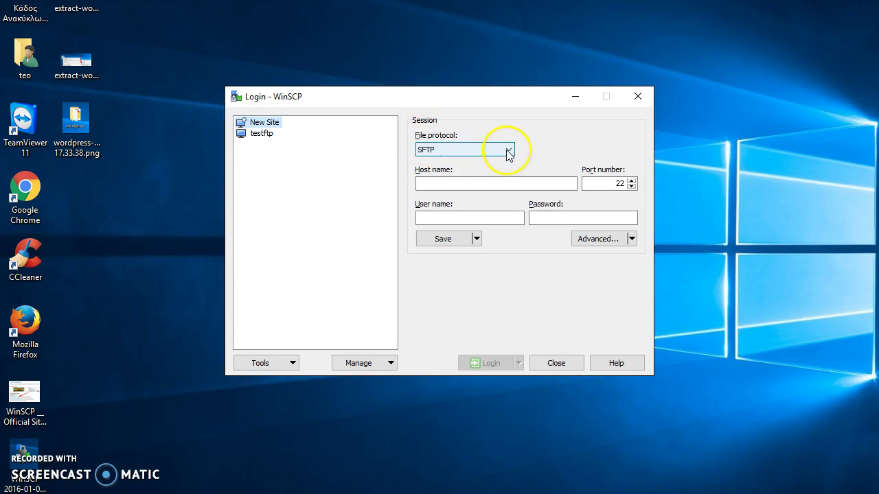
click(441, 183)
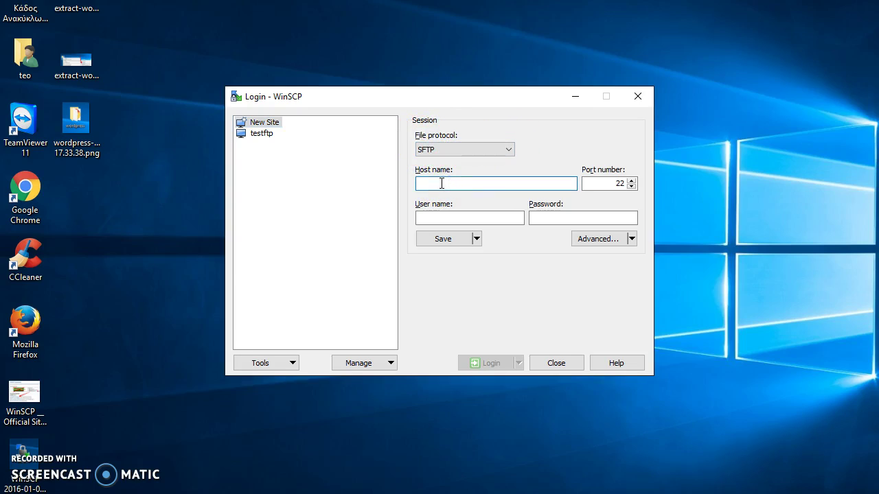
Step: Enter users.sch.gr as the SFTP host name in the Login dialog
text(users.sch.gr)
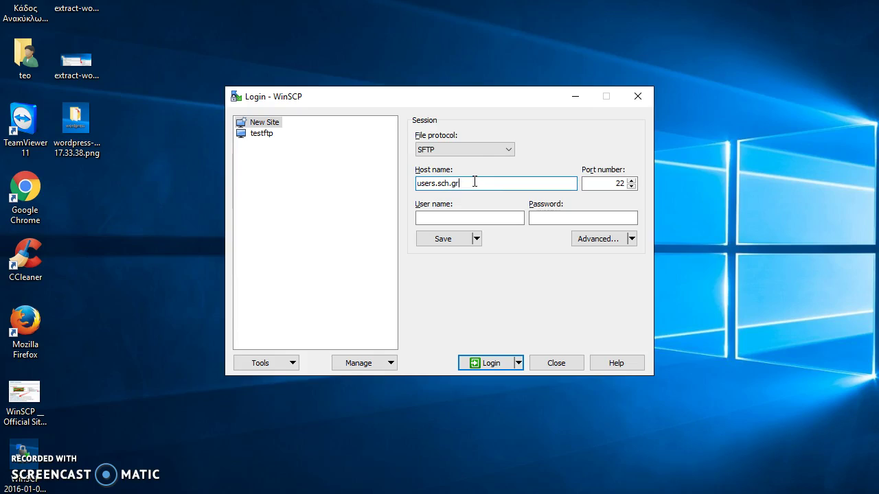
drag(464, 183, 429, 182)
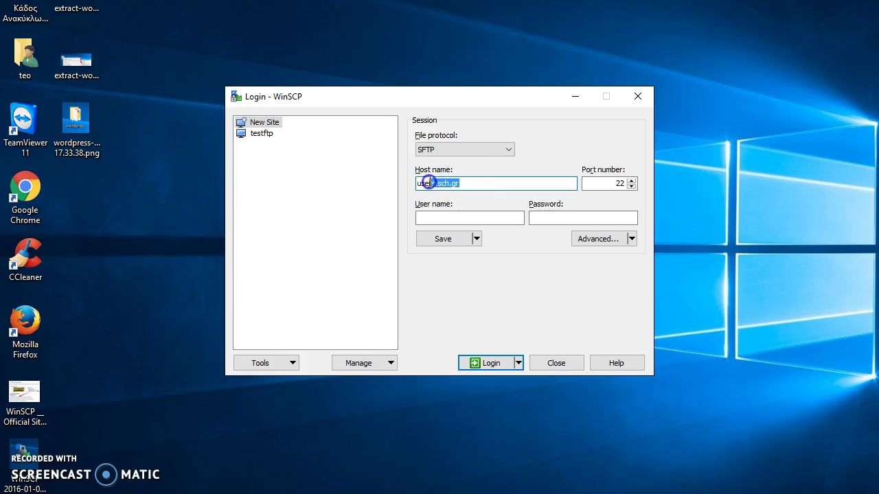
click(471, 182)
click(467, 182)
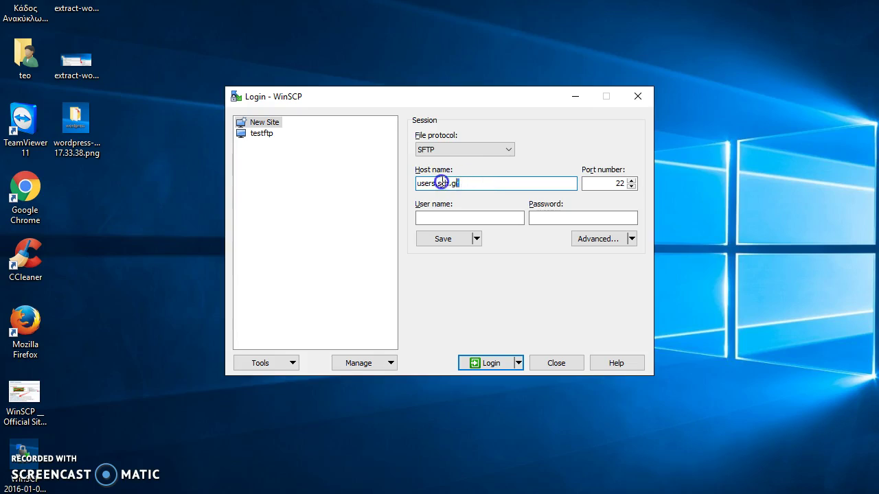
click(480, 181)
click(459, 183)
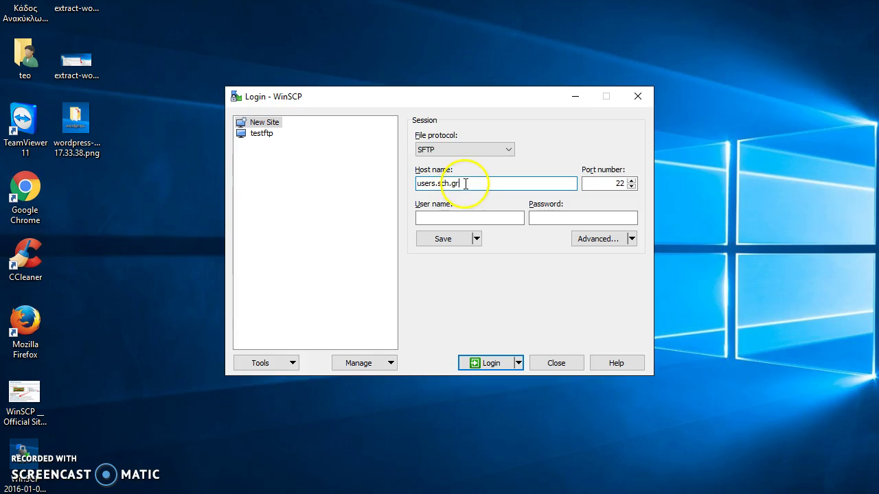
mouse_move(471, 180)
mouse_down()
mouse_move(407, 182)
mouse_move(473, 182)
mouse_up()
Step: Fill in the account's user name and password, then log in
click(425, 217)
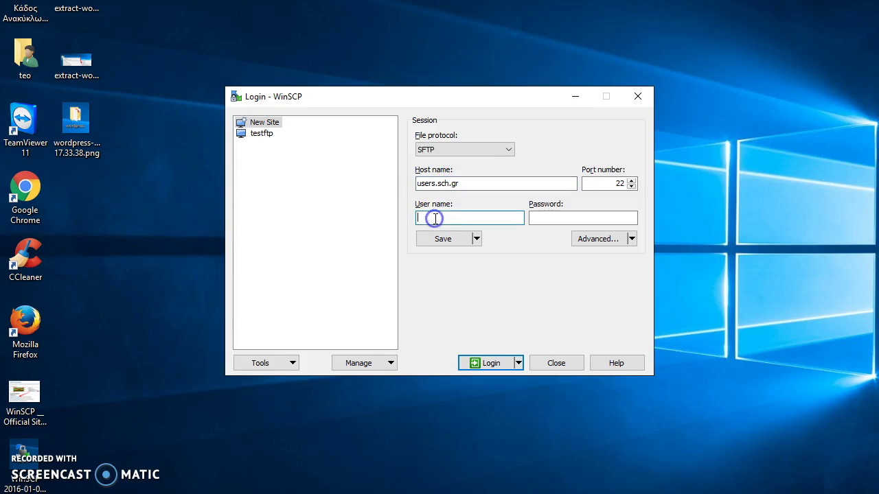
click(546, 218)
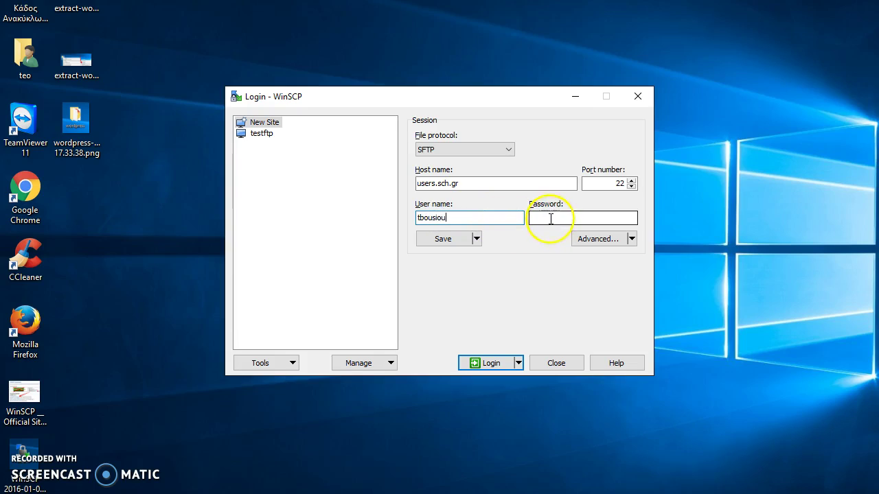
text(•••••••)
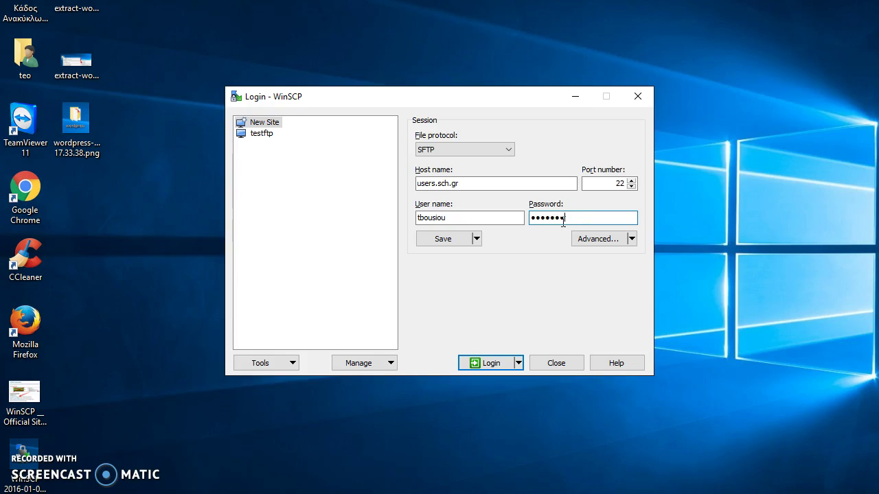
click(490, 363)
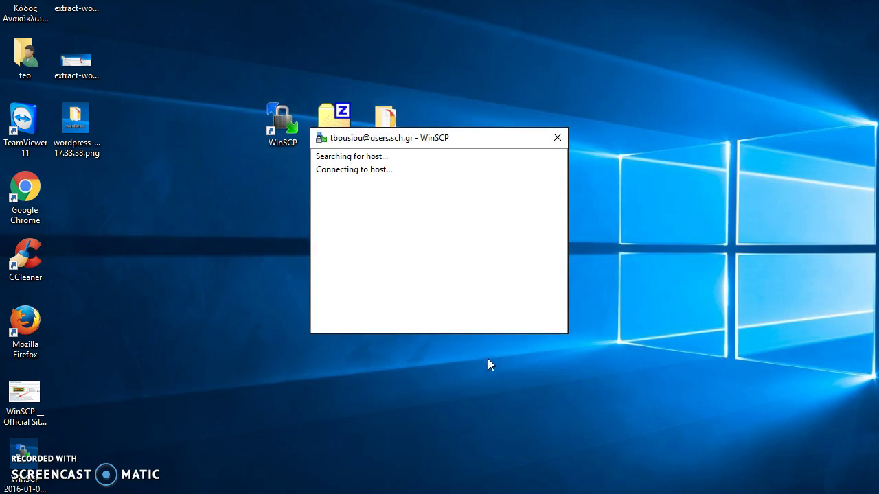
Step: Let WinSCP continue connecting to users.sch.gr from its connection window
click(434, 252)
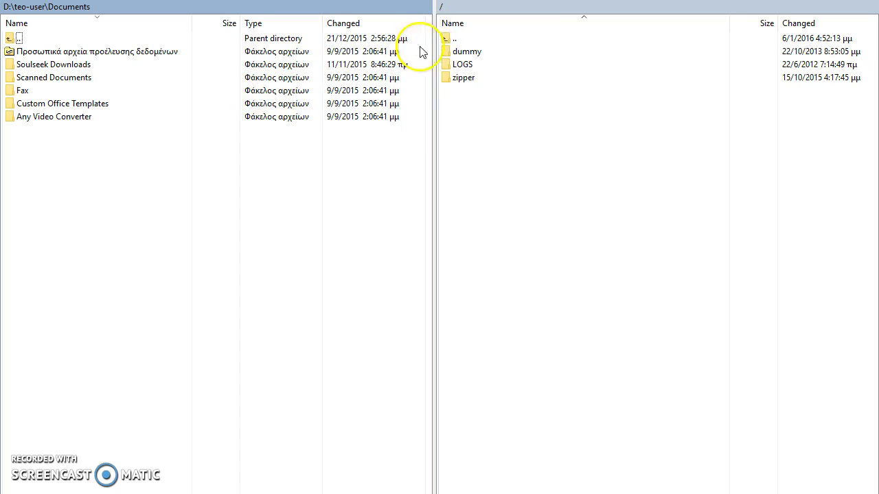
Step: Restore WinSCP, move it to the top left and enlarge it so the Changed column shows
double_click(444, 23)
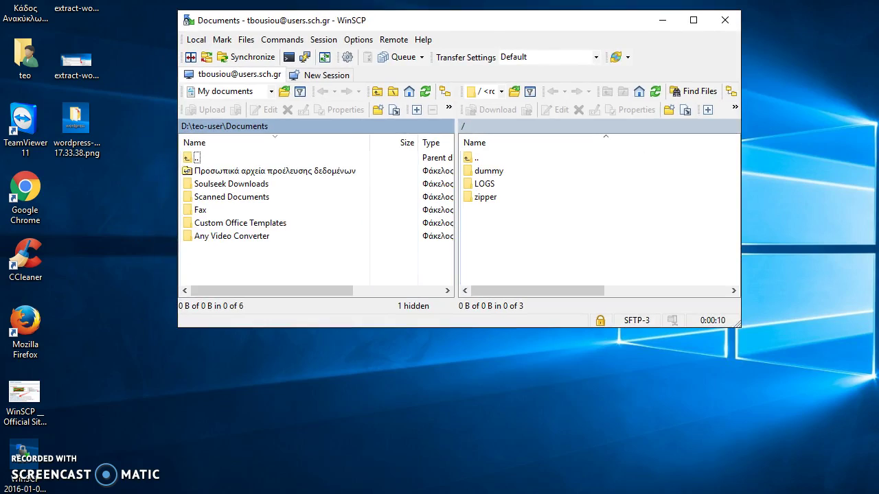
drag(443, 24, 355, 18)
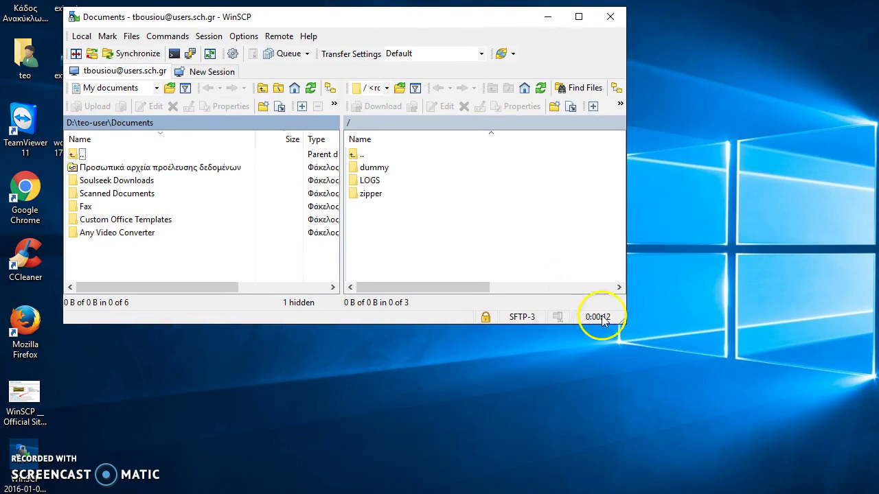
drag(624, 323, 860, 485)
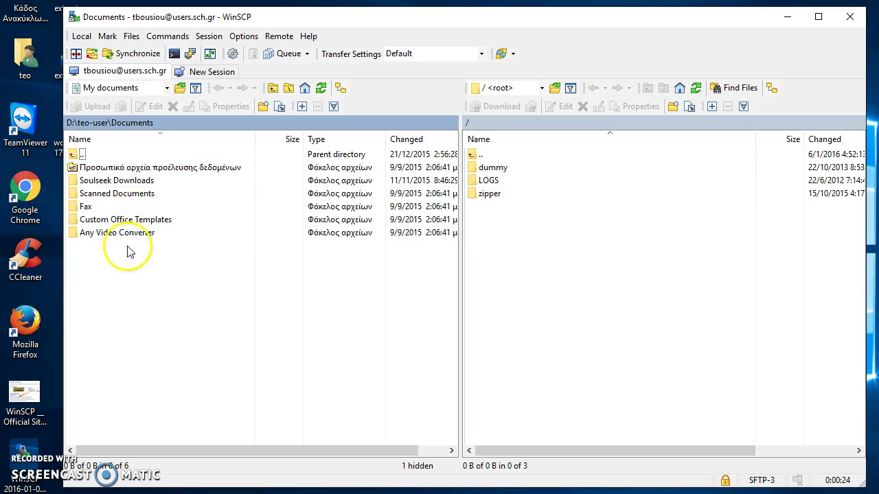
click(166, 89)
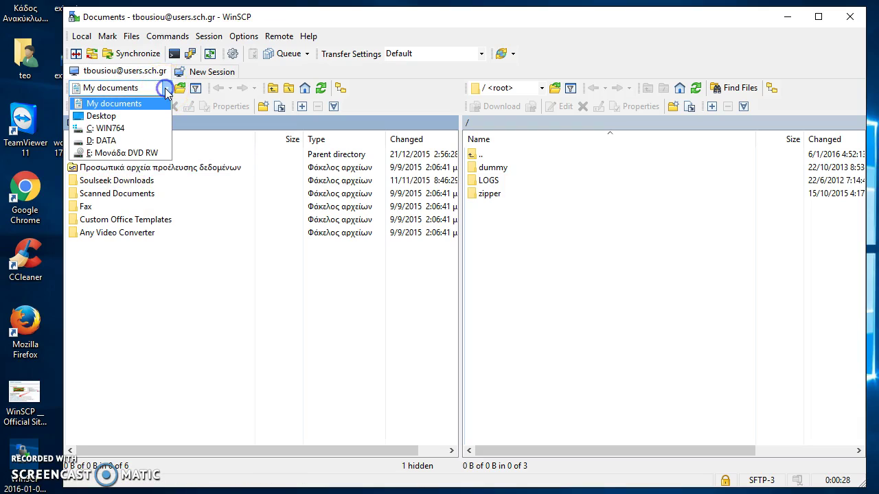
click(124, 117)
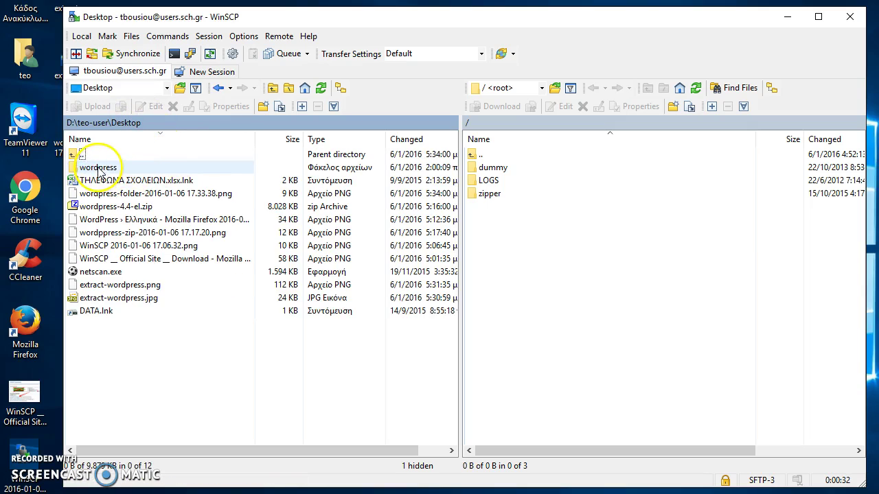
click(98, 169)
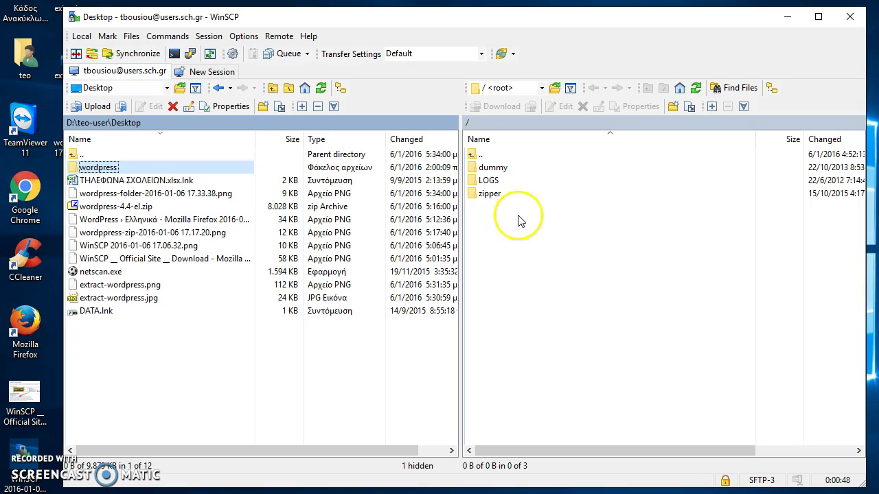
click(499, 168)
click(501, 180)
click(500, 194)
click(500, 180)
click(497, 168)
click(495, 180)
click(496, 193)
click(498, 181)
click(499, 168)
click(496, 180)
click(500, 194)
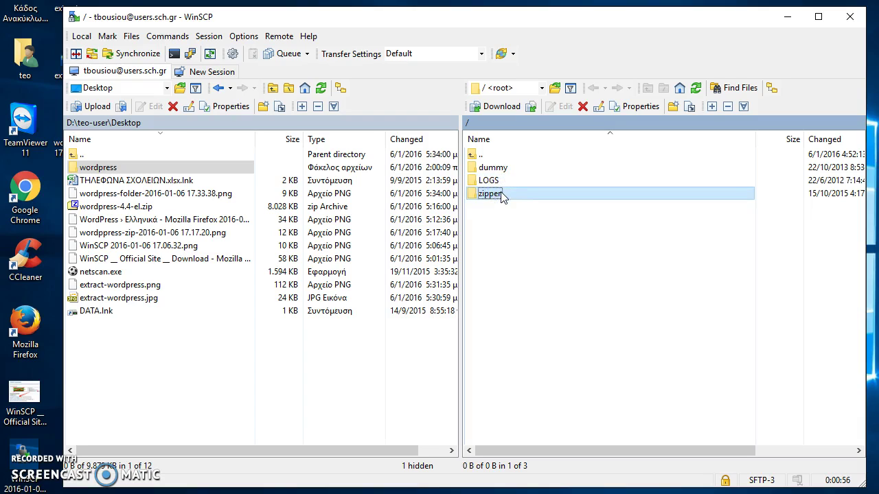
click(532, 252)
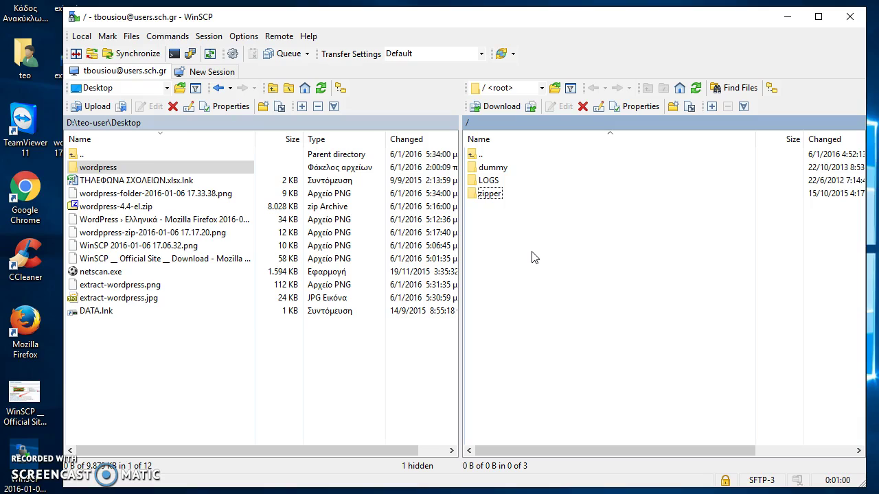
click(514, 230)
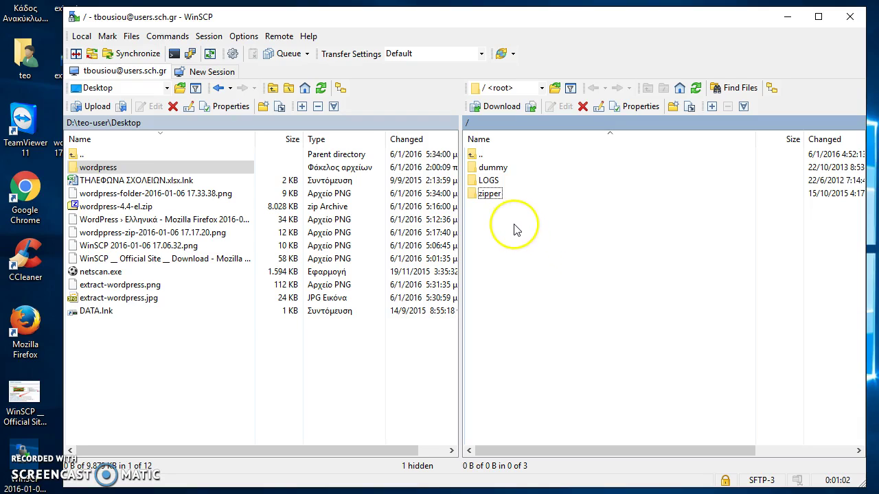
click(127, 169)
click(553, 240)
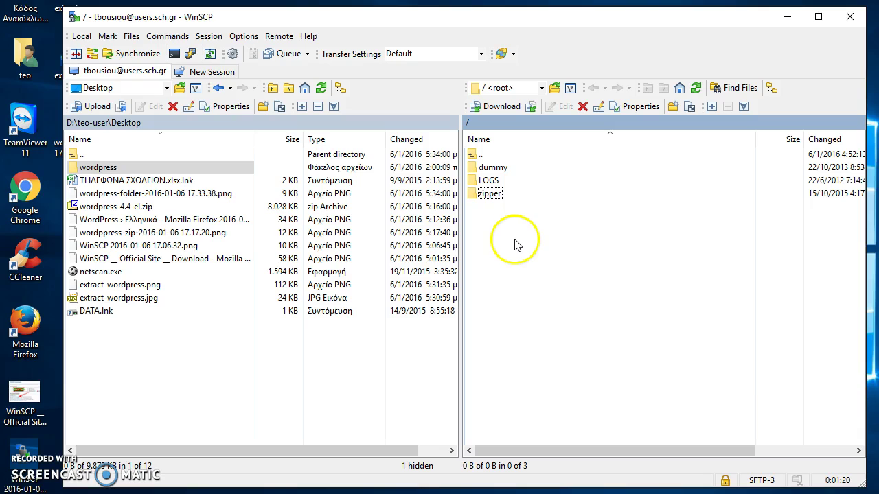
click(98, 166)
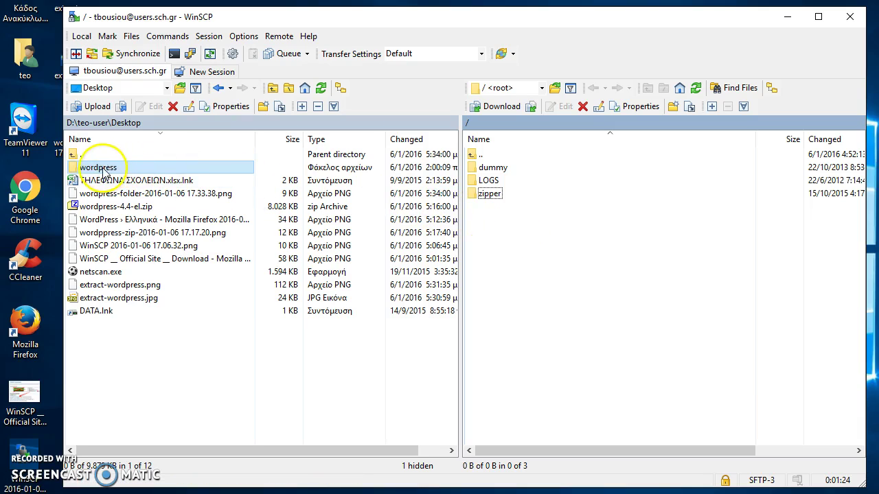
click(472, 229)
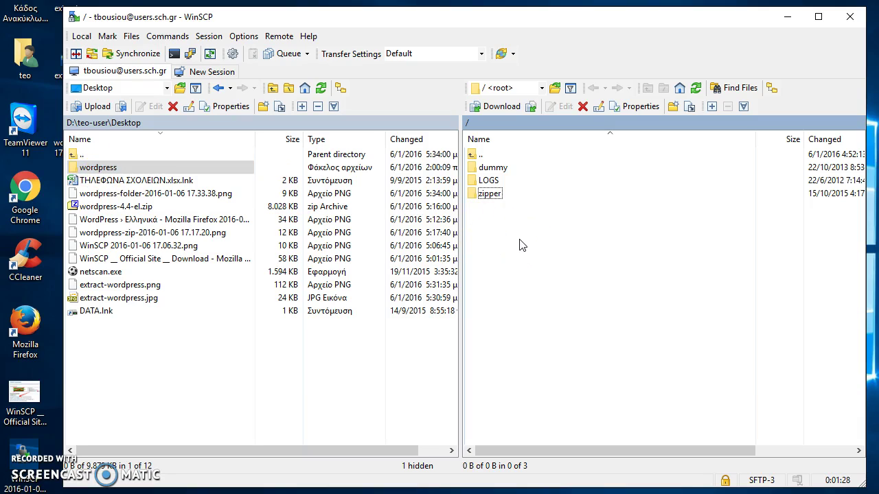
click(100, 172)
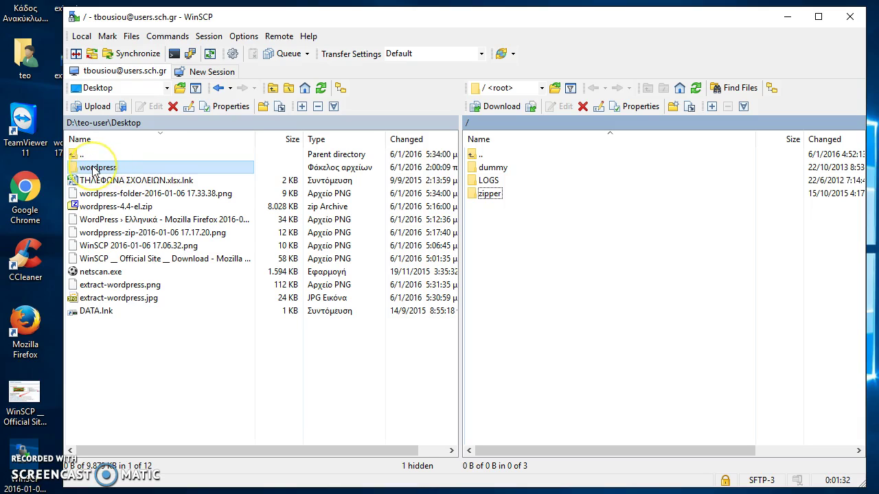
Step: Open D:\teo-user\Desktop\wordpress in the local pane and select all 19 items
double_click(94, 171)
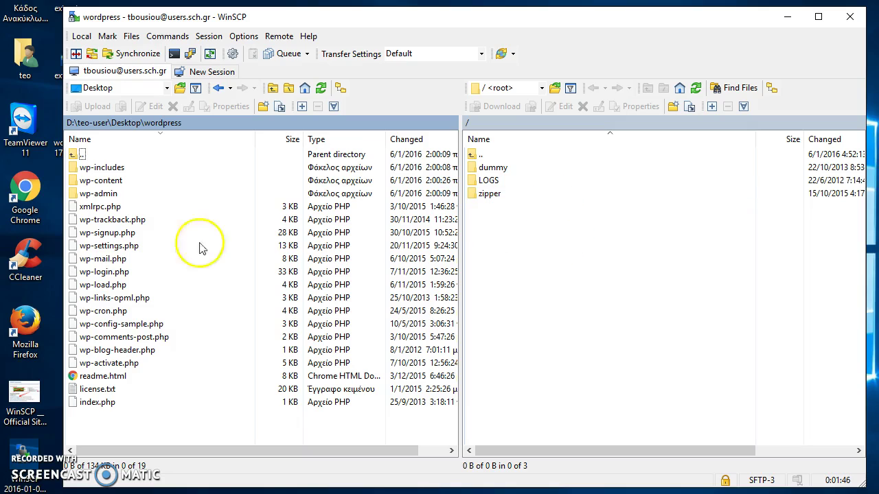
double_click(75, 155)
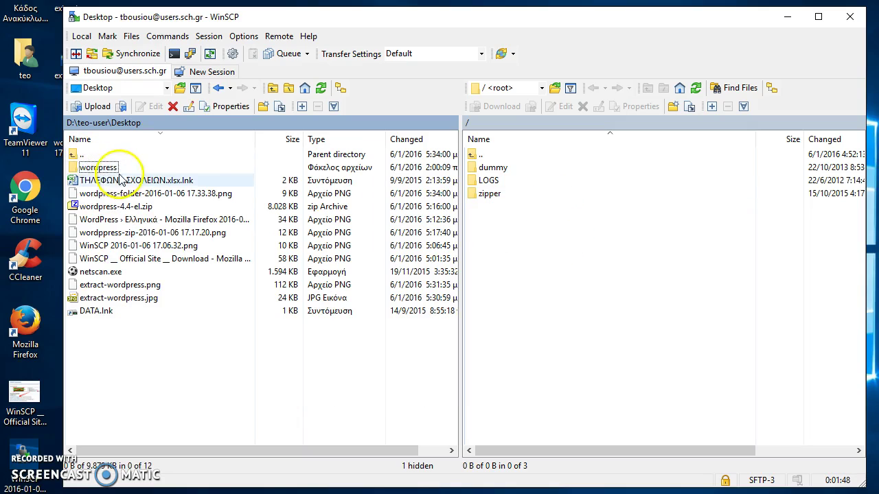
click(94, 172)
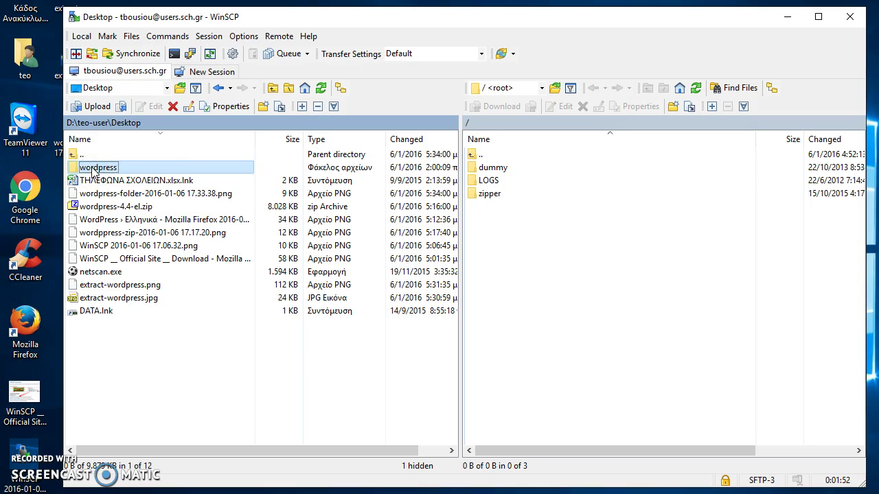
double_click(95, 171)
drag(135, 419, 93, 171)
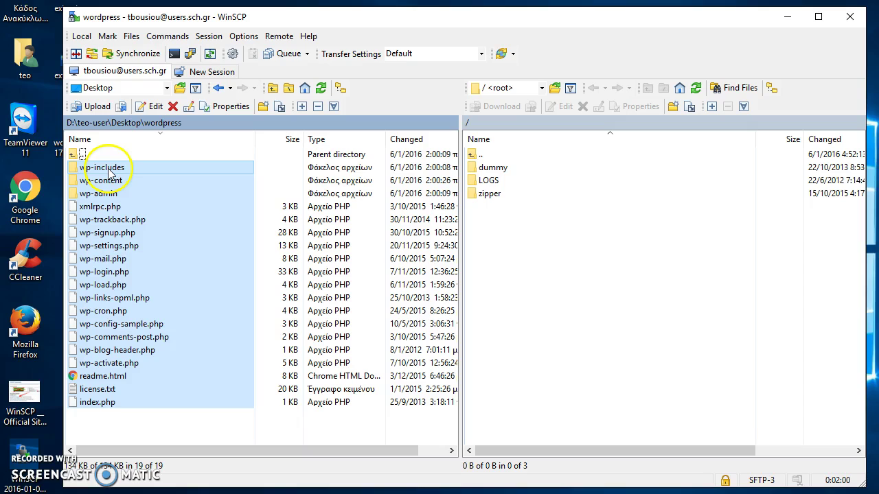
Step: Upload the 19 selected wordpress items to the remote root directory as Binary
right_click(108, 172)
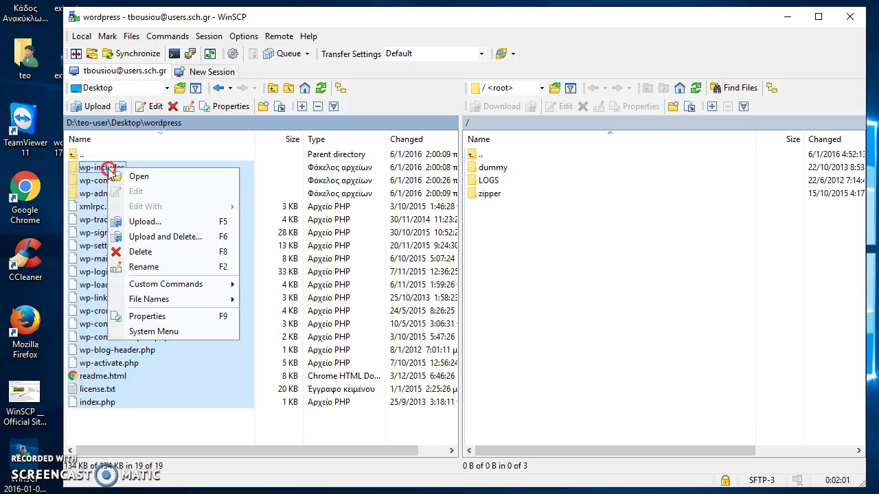
click(144, 223)
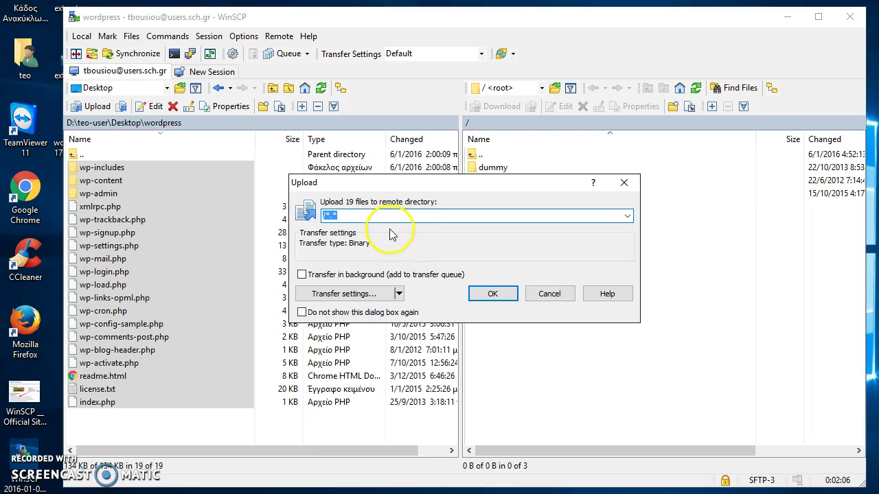
click(492, 294)
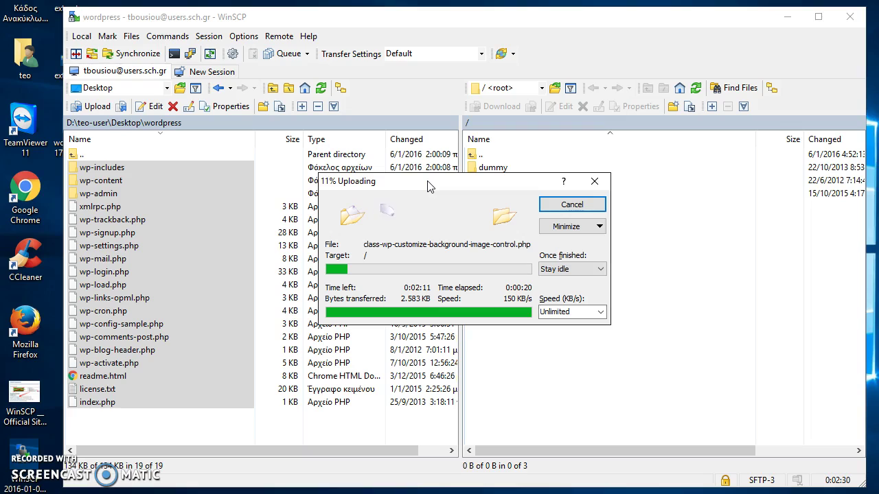
Step: Shift the upload progress window aside while the transfer to the remote root completes
drag(440, 186, 388, 175)
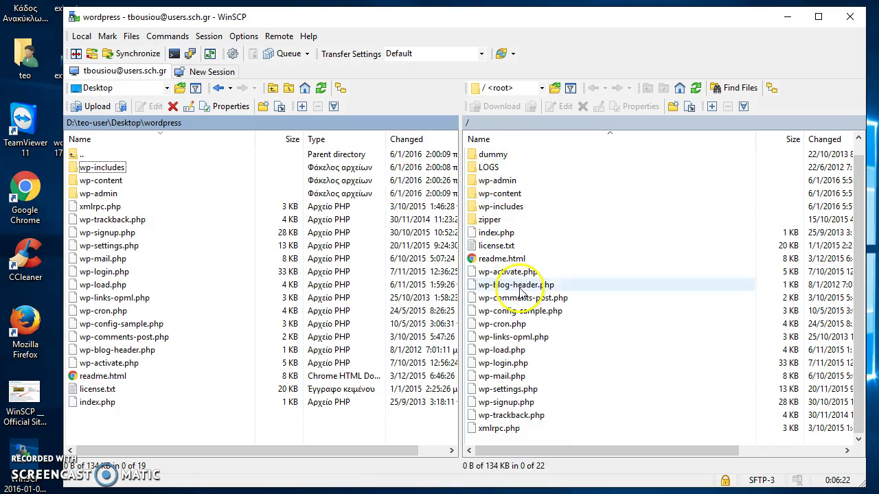
click(518, 324)
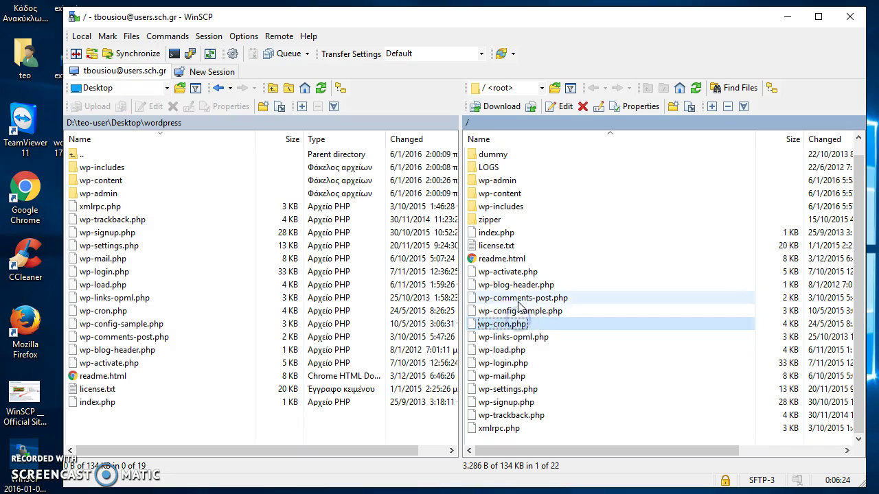
click(514, 273)
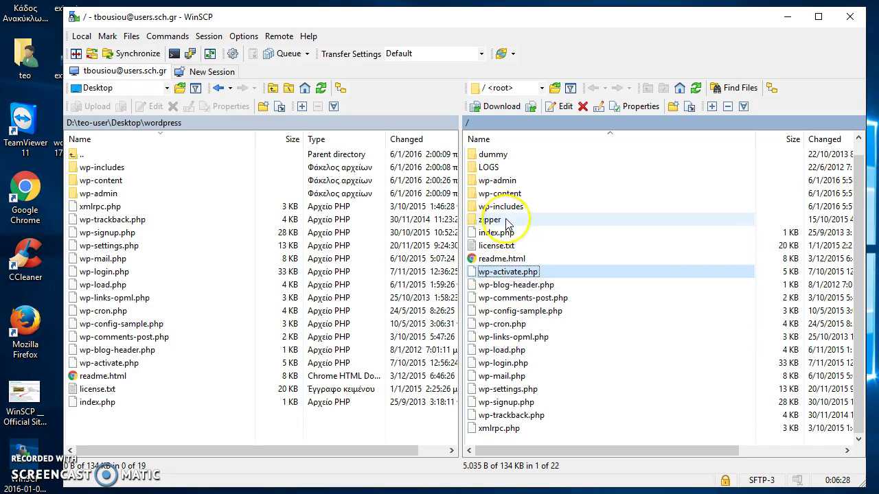
click(500, 182)
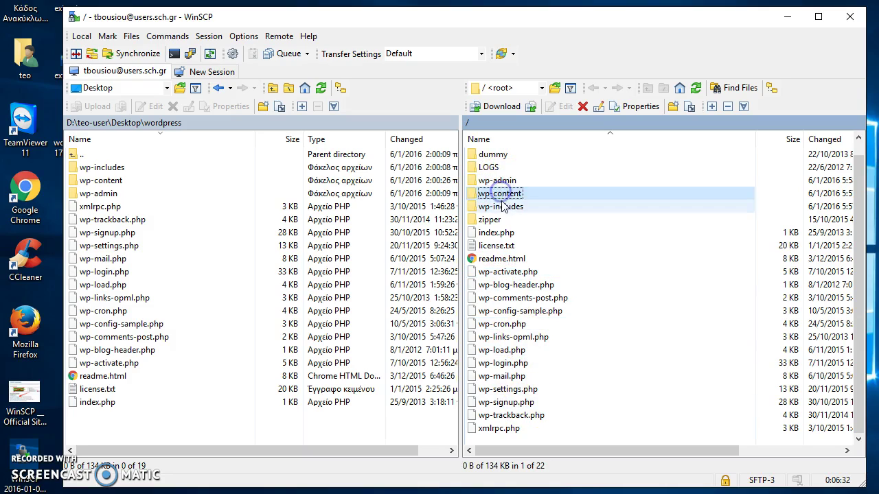
click(502, 181)
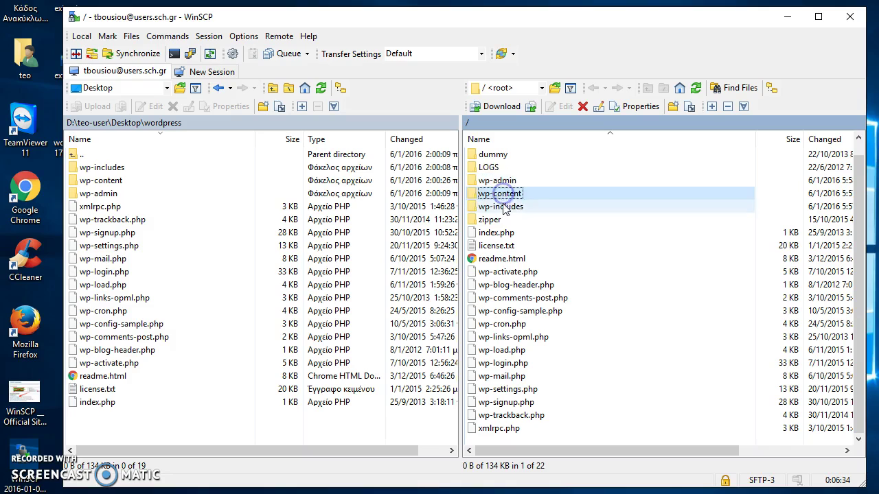
click(506, 204)
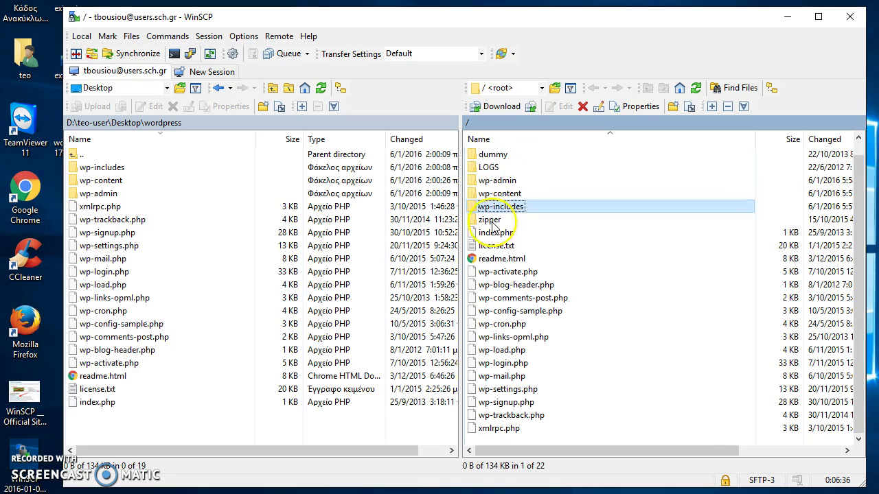
click(505, 210)
click(511, 232)
click(513, 245)
click(519, 301)
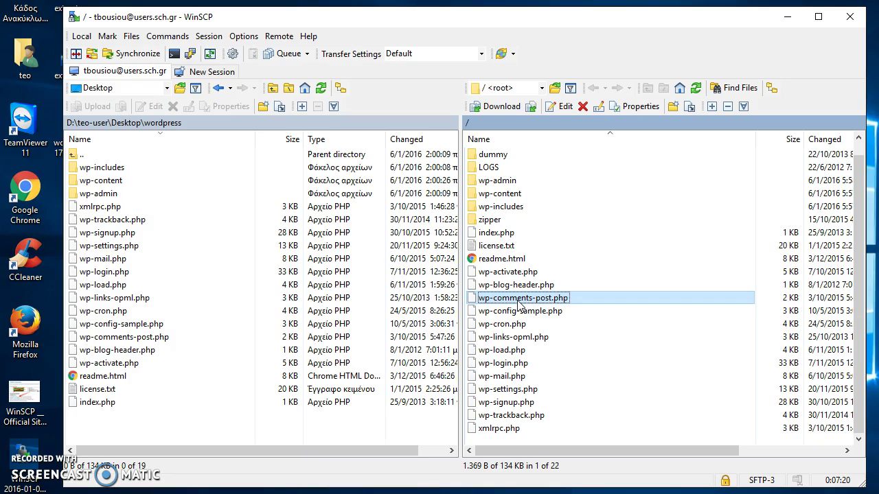
click(498, 195)
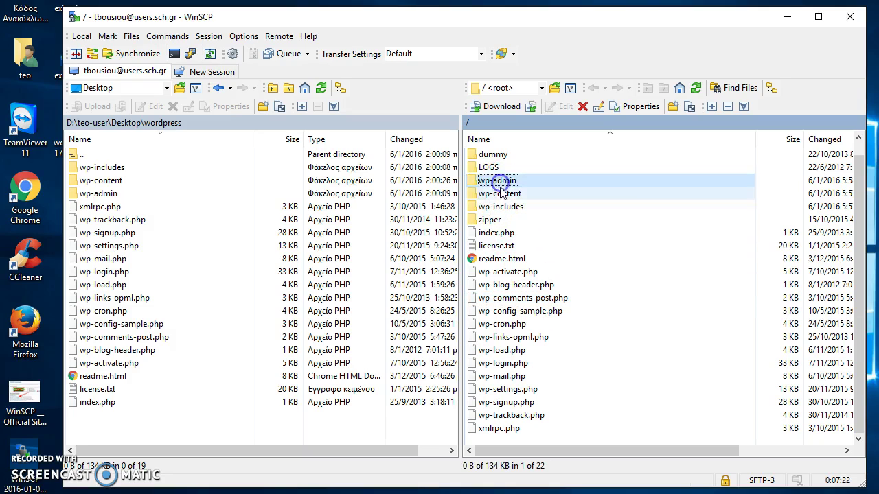
click(539, 428)
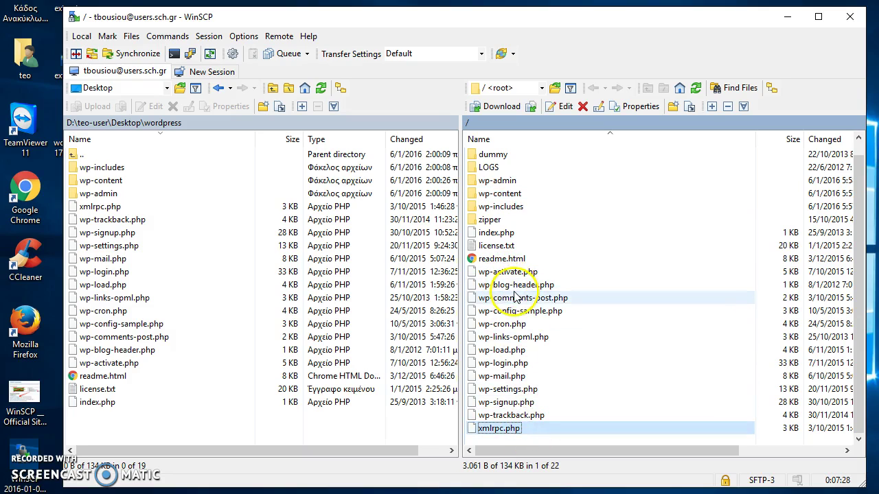
click(514, 283)
click(514, 273)
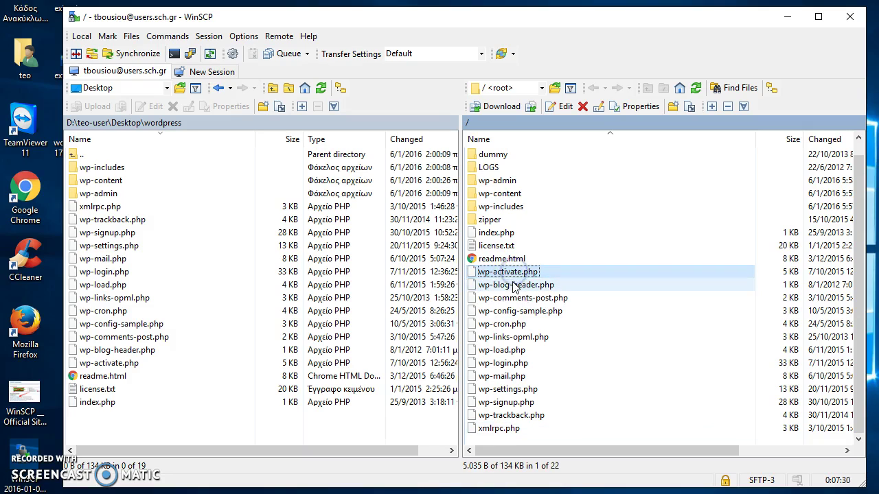